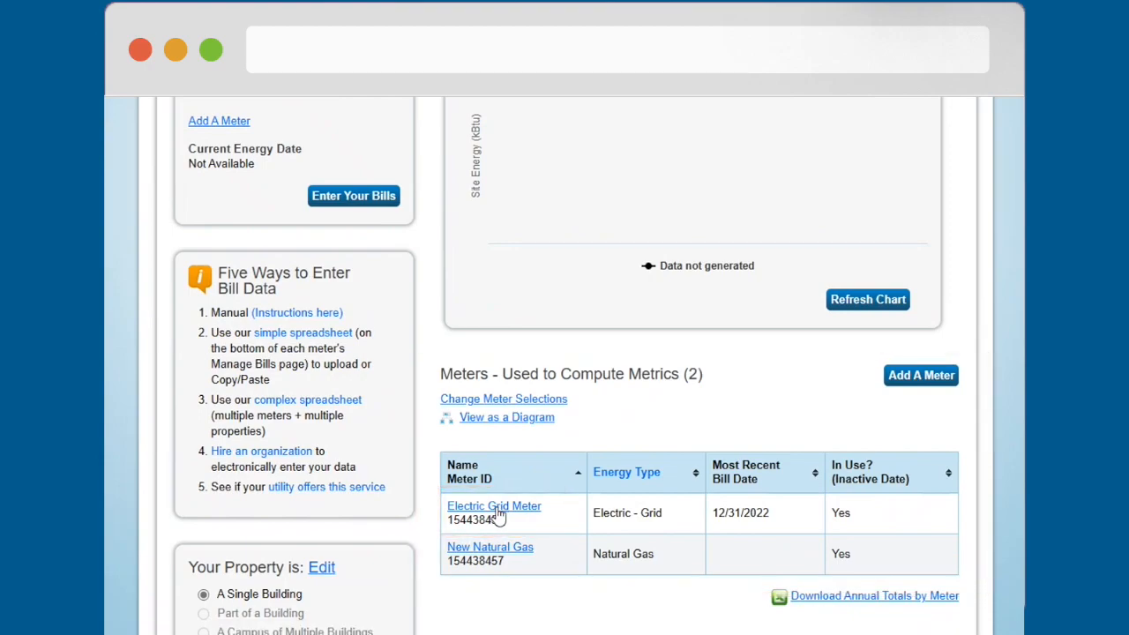
Step: Open the Electric Grid Meter's bill entries for the TO Place property and view the available meters in the meter selection
{"action": "left_click", "coordinate": [496, 511]}
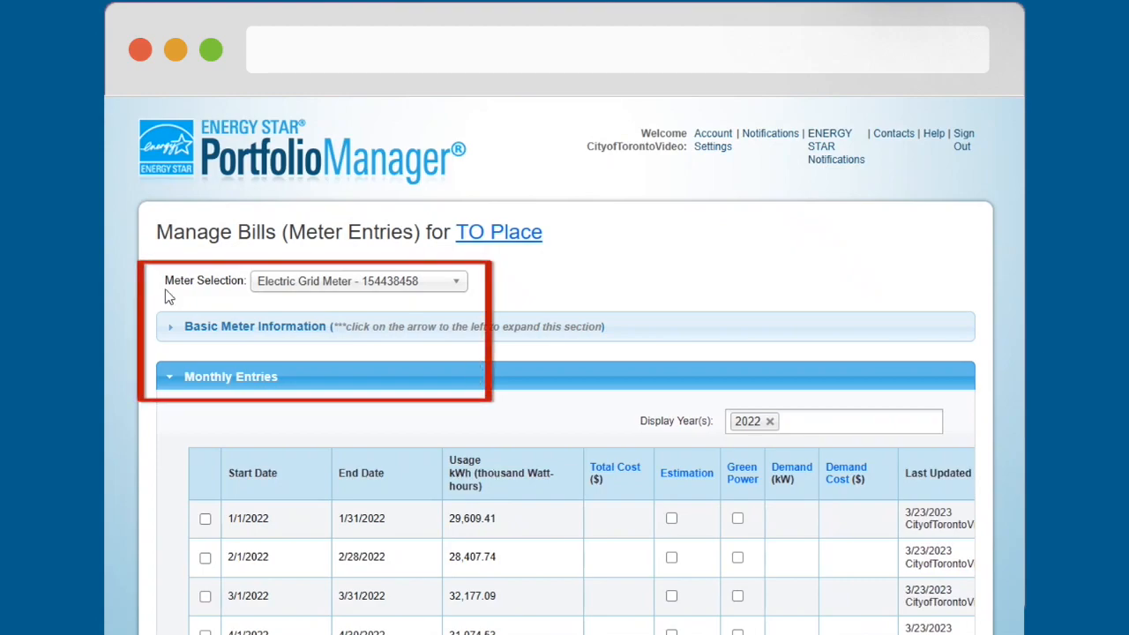
{"action": "left_click", "coordinate": [454, 286]}
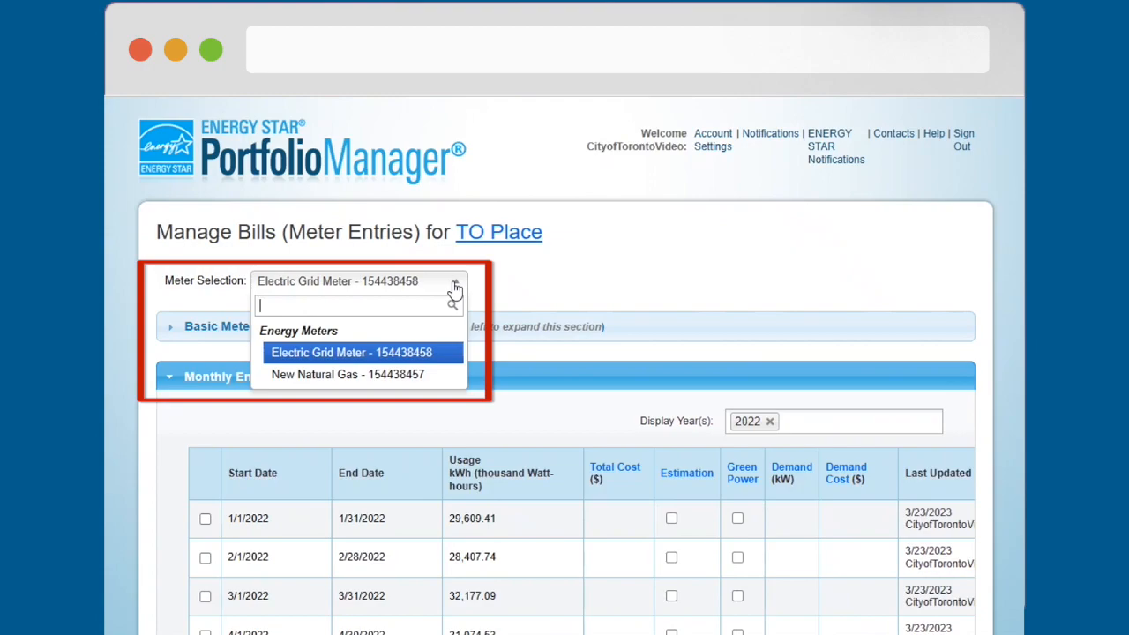
{"action": "left_click", "coordinate": [403, 374]}
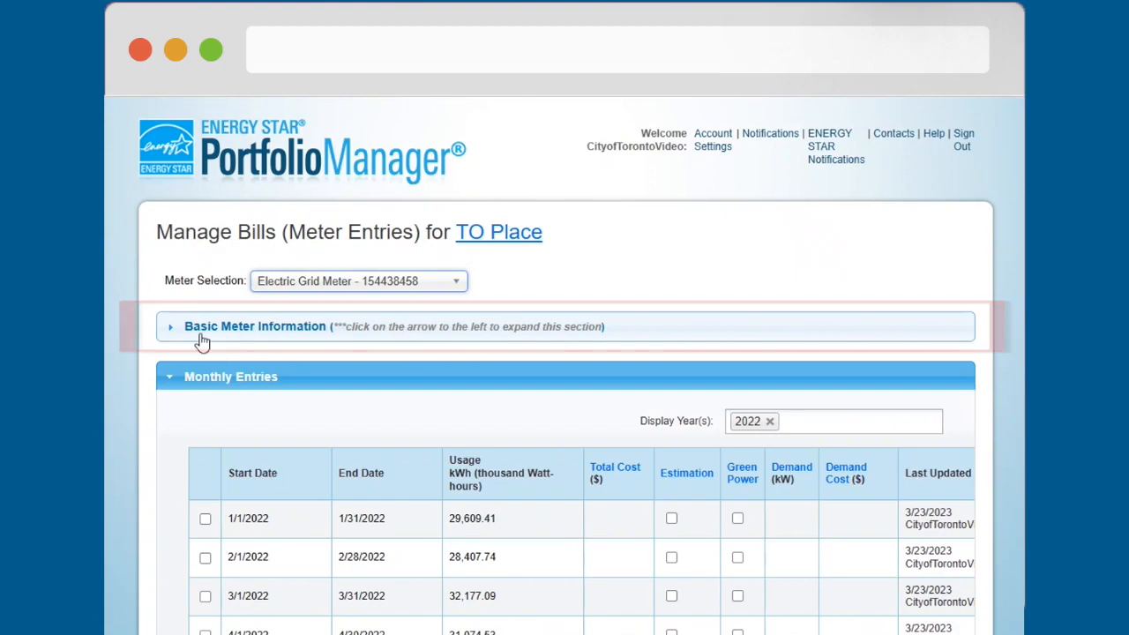
Step: Expand the Electric Grid Meter's basic information and review its details and the monthly entries below
{"action": "left_click", "coordinate": [171, 329]}
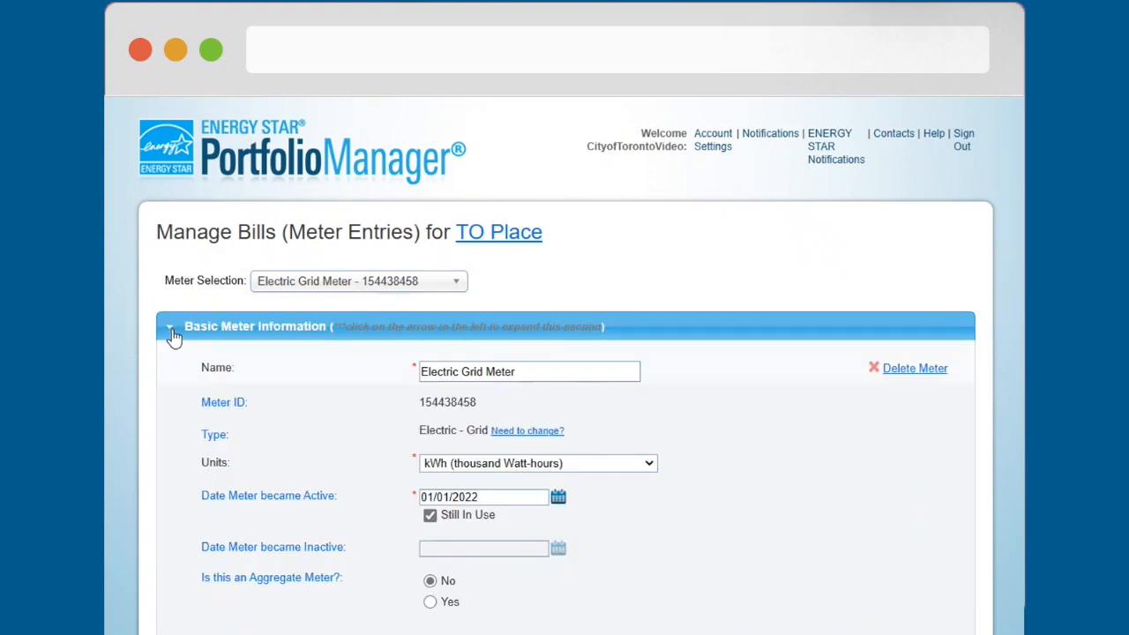
{"action": "scroll", "coordinate": [196, 347], "scroll_direction": "down", "scroll_amount": 1}
{"action": "scroll", "coordinate": [207, 343], "scroll_direction": "down", "scroll_amount": 1}
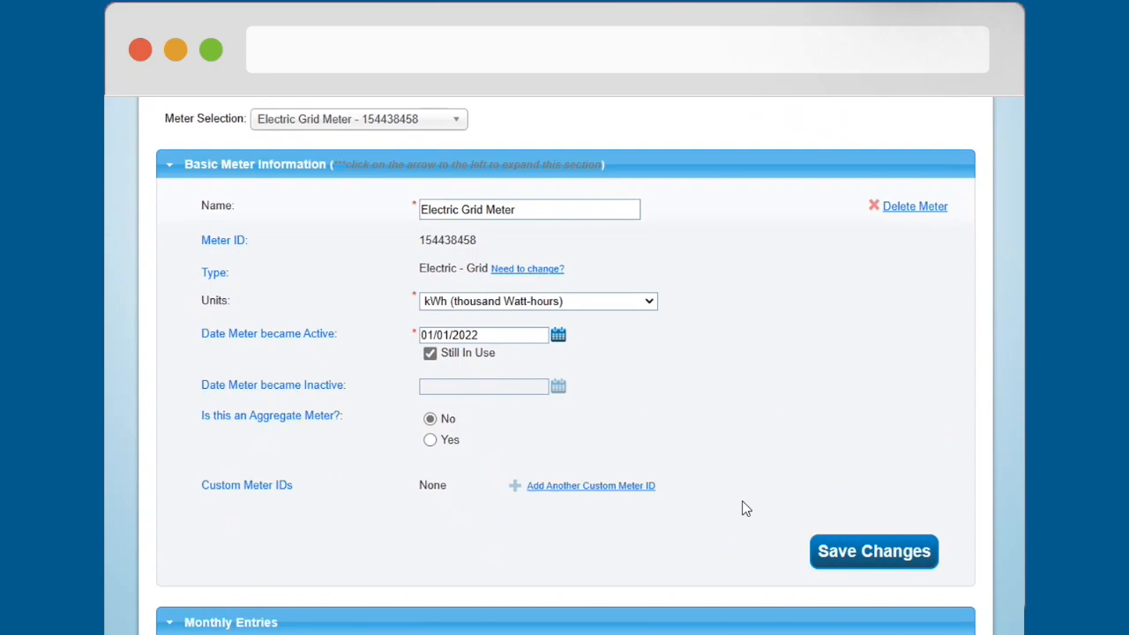
{"action": "scroll", "coordinate": [745, 509], "scroll_direction": "down", "scroll_amount": 3}
{"action": "scroll", "coordinate": [739, 497], "scroll_direction": "down", "scroll_amount": 2}
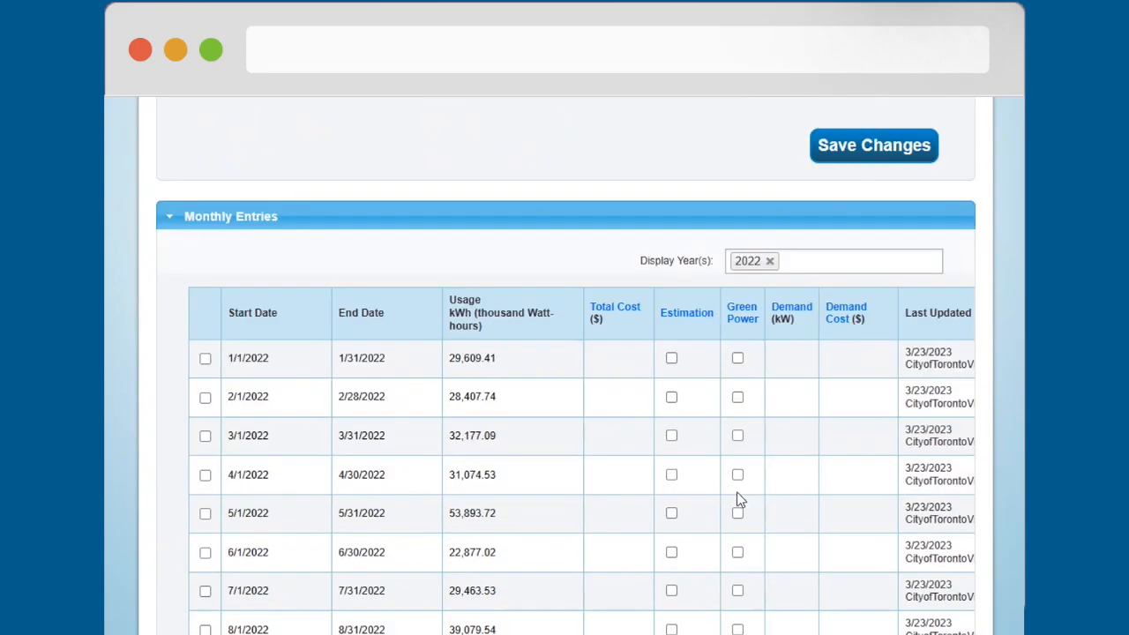
{"action": "scroll", "coordinate": [738, 494], "scroll_direction": "down", "scroll_amount": 1}
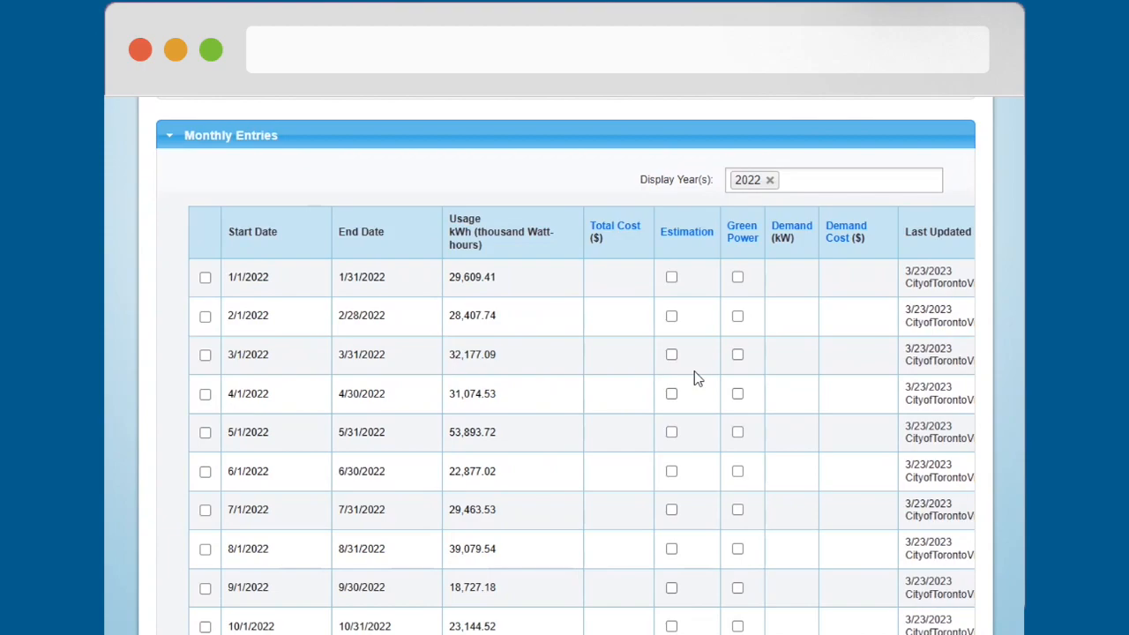
Step: Set the monthly entries to show all years
{"action": "left_click", "coordinate": [829, 181]}
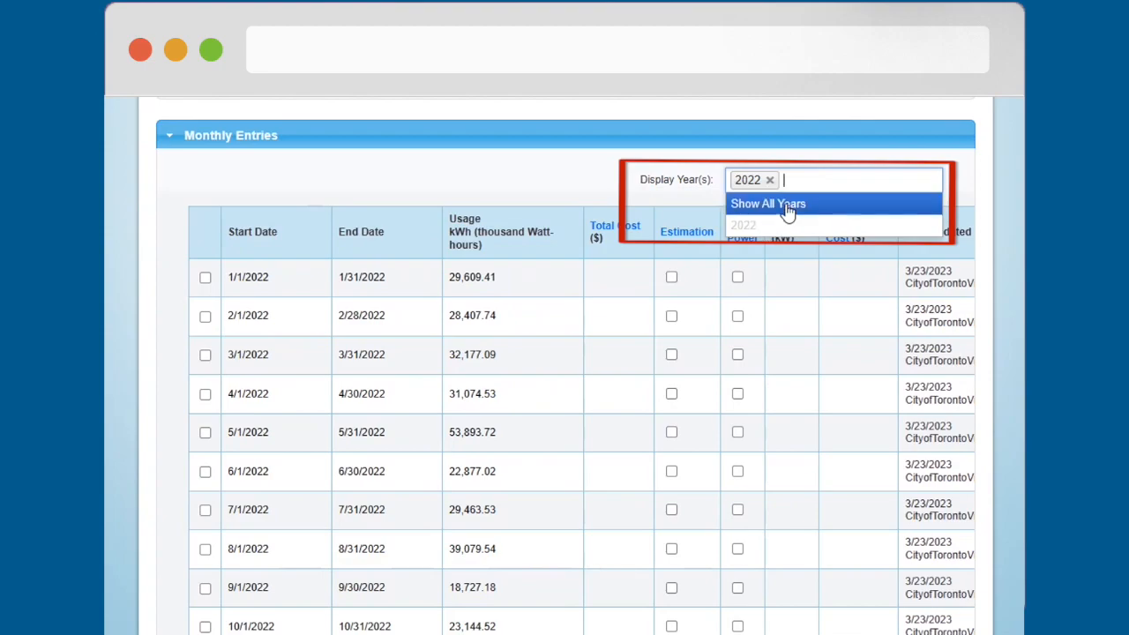
{"action": "scroll", "coordinate": [454, 189], "scroll_direction": "down", "scroll_amount": 3}
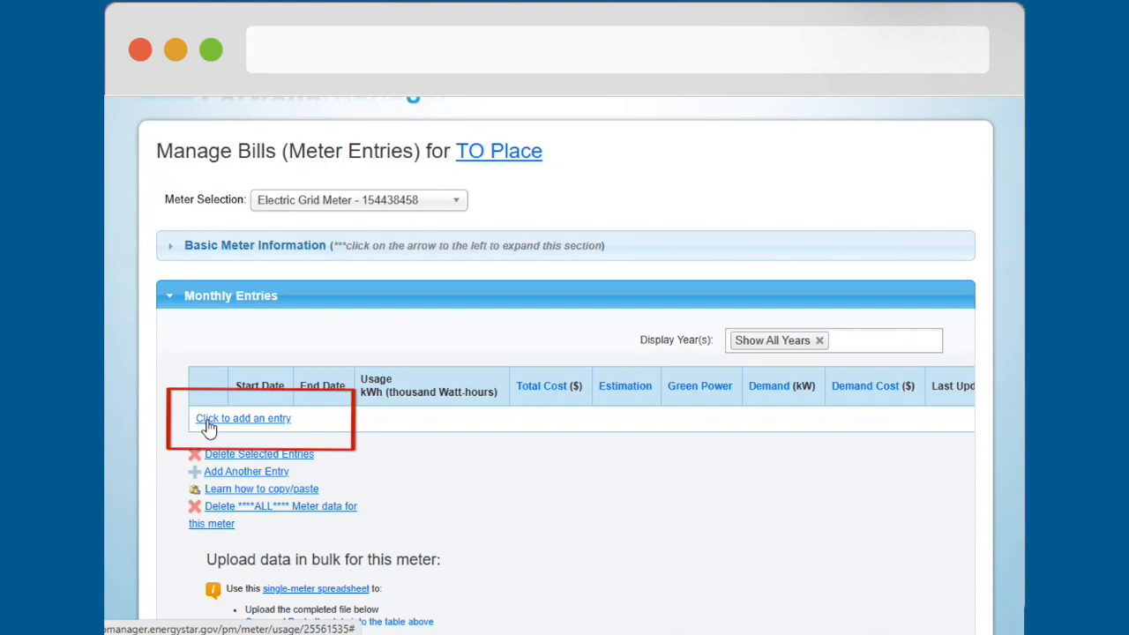
Step: Add a first monthly entry to the empty table and set its start date to 01/01/2022
{"action": "left_click", "coordinate": [209, 423]}
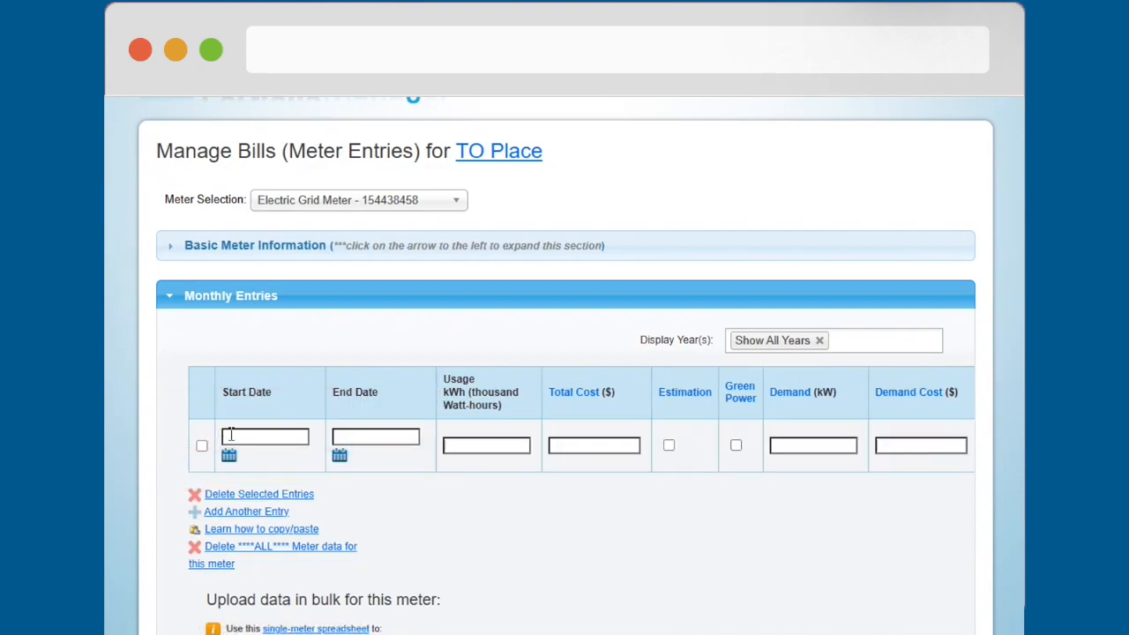
{"action": "left_click", "coordinate": [228, 437]}
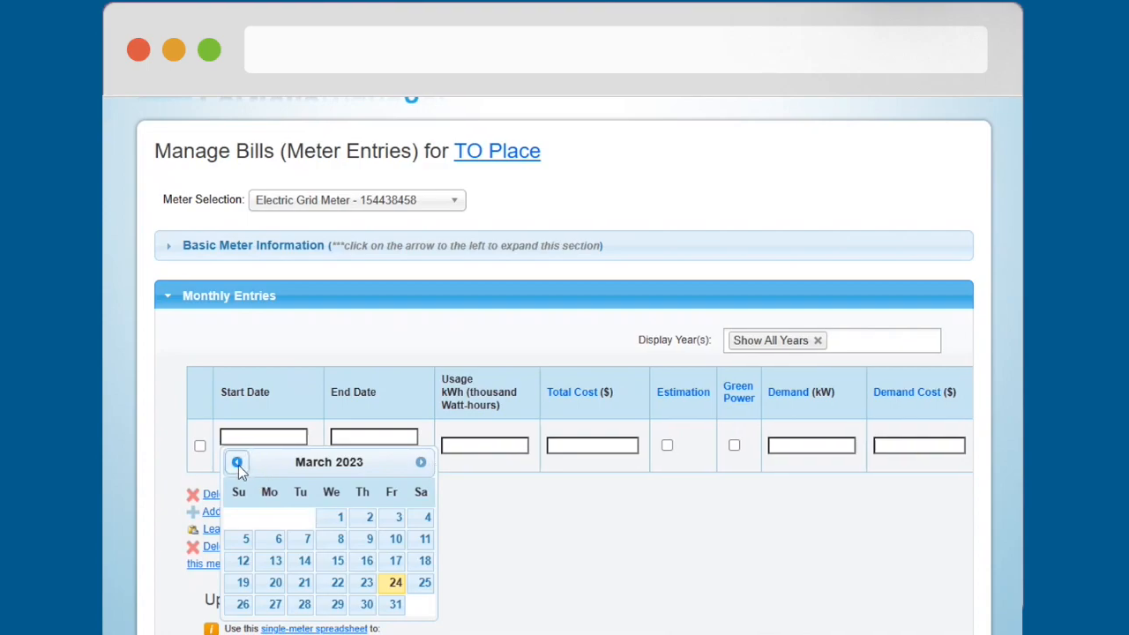
{"action": "left_click", "coordinate": [239, 462]}
{"action": "left_click", "coordinate": [239, 462]}
{"action": "left_click", "coordinate": [239, 462]}
{"action": "left_click", "coordinate": [239, 462]}
{"action": "left_click", "coordinate": [192, 462]}
{"action": "left_click", "coordinate": [193, 462]}
{"action": "left_click", "coordinate": [192, 462]}
{"action": "left_click", "coordinate": [192, 462]}
{"action": "left_click", "coordinate": [192, 462]}
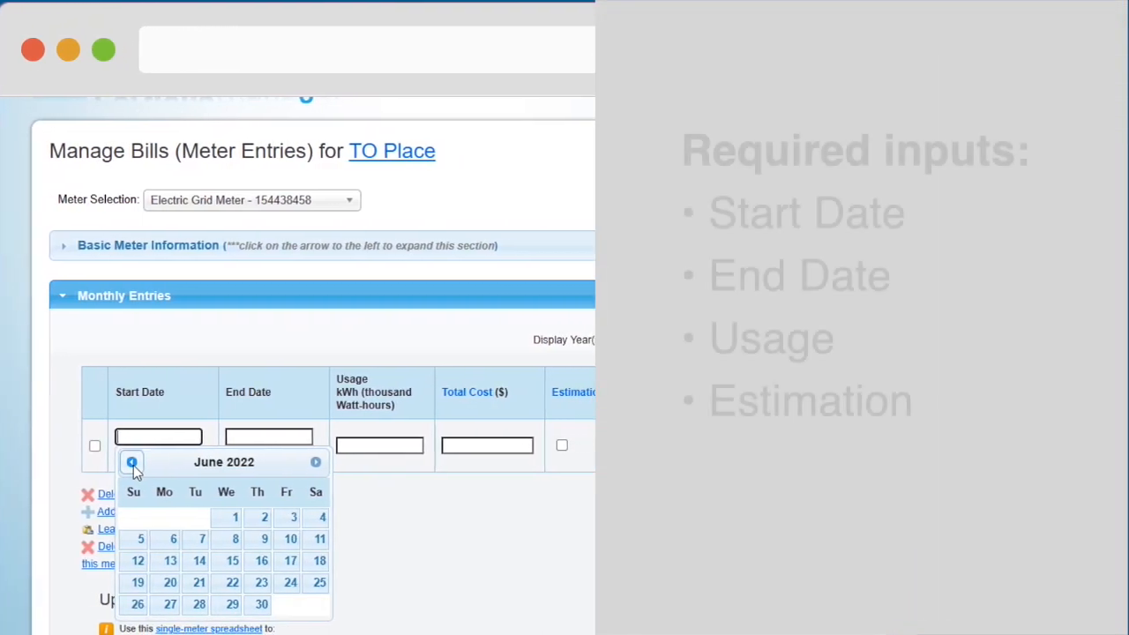
{"action": "left_click", "coordinate": [192, 462]}
{"action": "left_click", "coordinate": [192, 462]}
{"action": "left_click", "coordinate": [192, 462]}
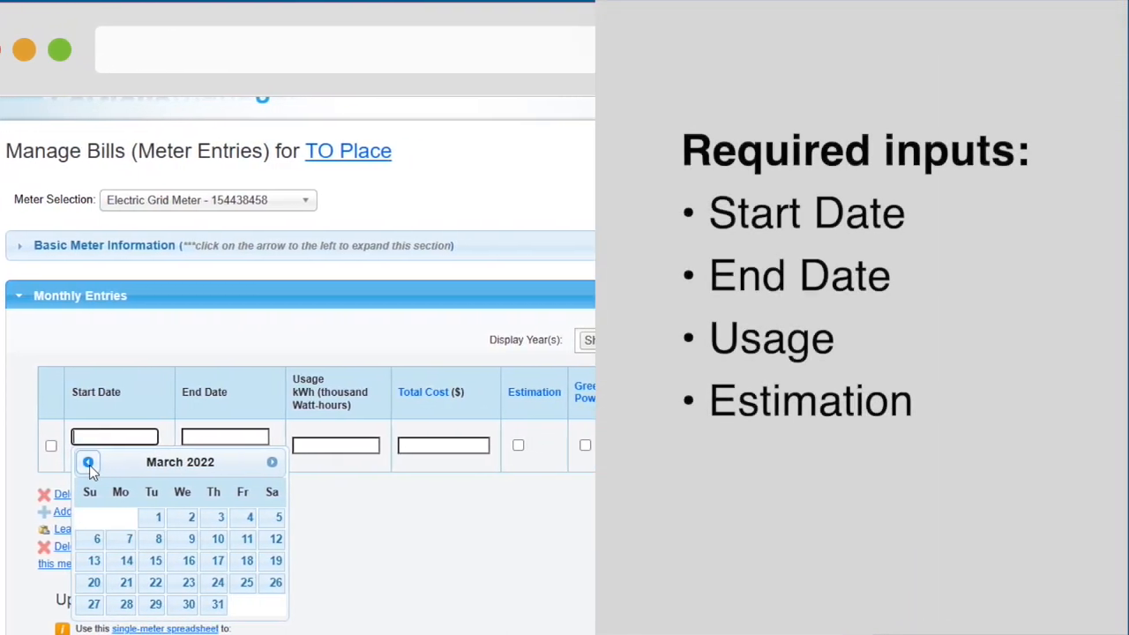
{"action": "left_click", "coordinate": [88, 463]}
{"action": "left_click", "coordinate": [88, 463]}
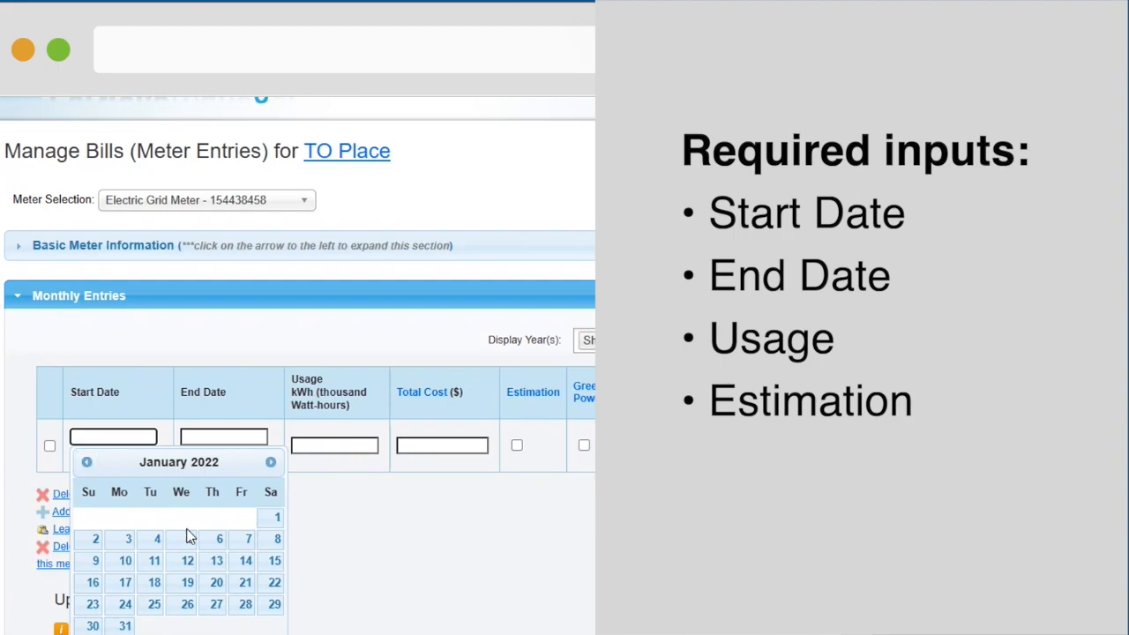
{"action": "left_click", "coordinate": [274, 518]}
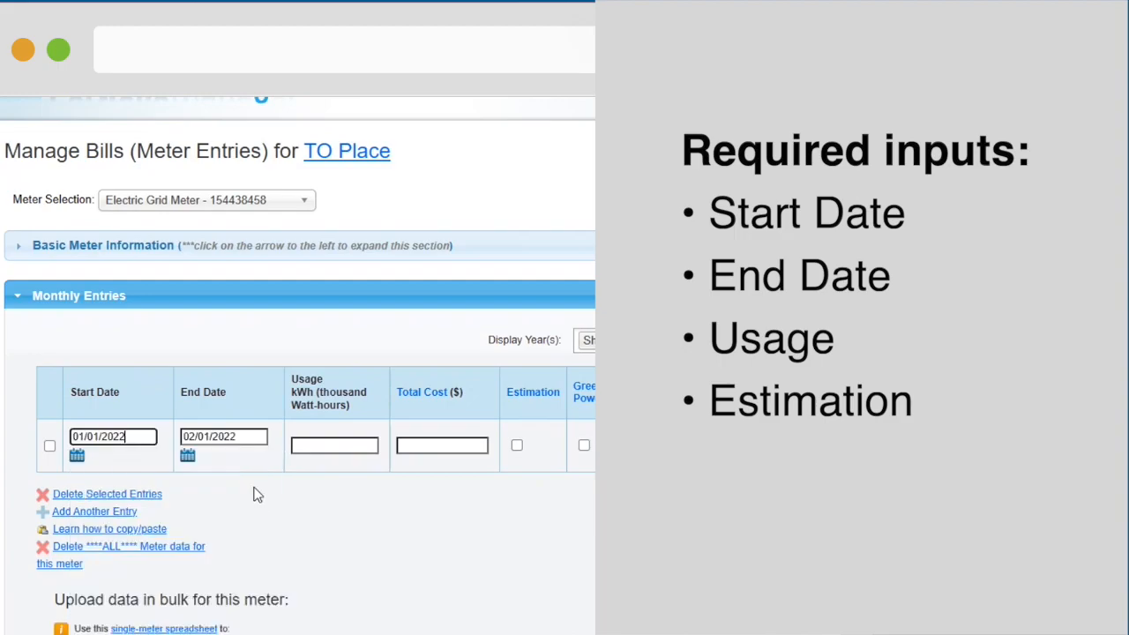
Step: Set the new entry's usage to 10,000 kWh and mark it as an estimation
{"action": "left_click", "coordinate": [314, 449]}
{"action": "type", "text": "10000"}
{"action": "left_click", "coordinate": [517, 444]}
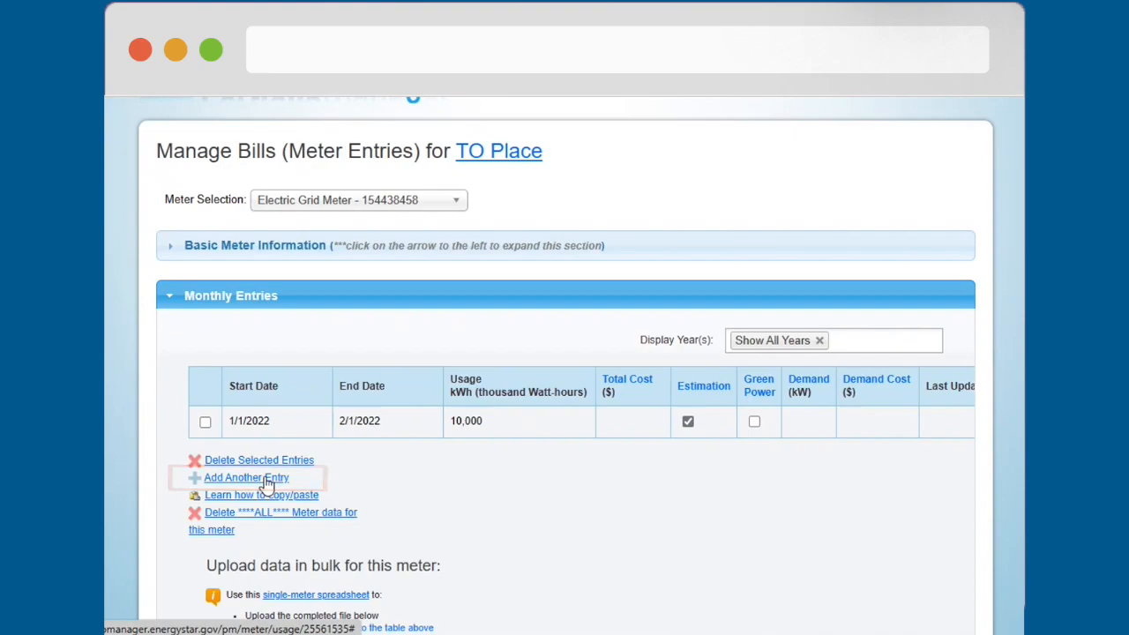
Step: Add another monthly entry after the first, with a usage of 90,000 kWh
{"action": "left_click", "coordinate": [265, 477]}
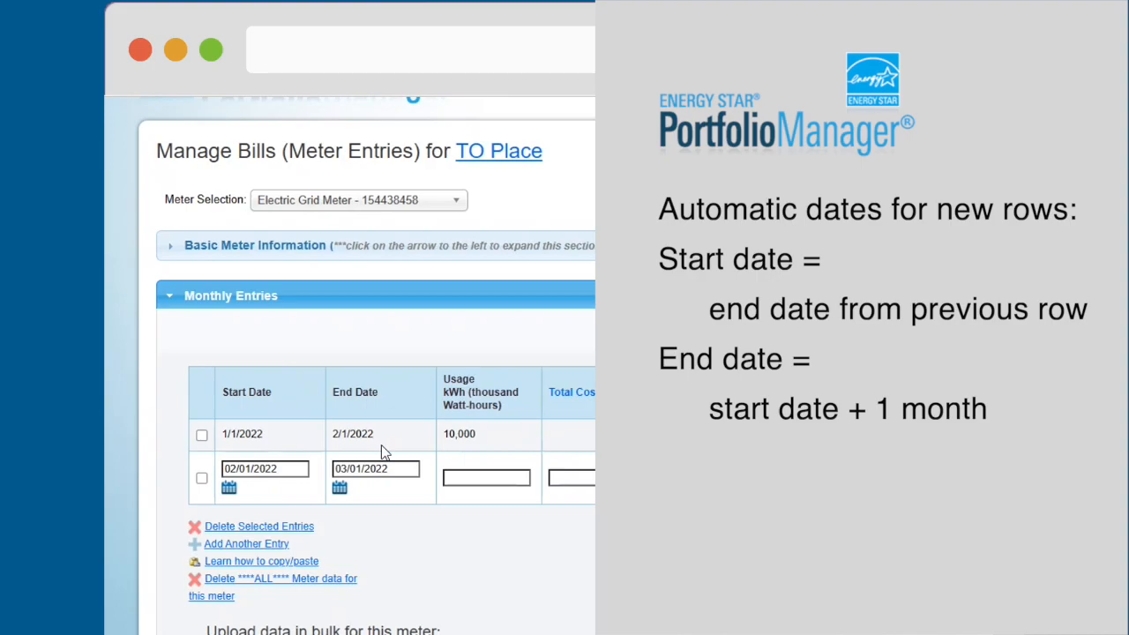
{"action": "left_click", "coordinate": [473, 478]}
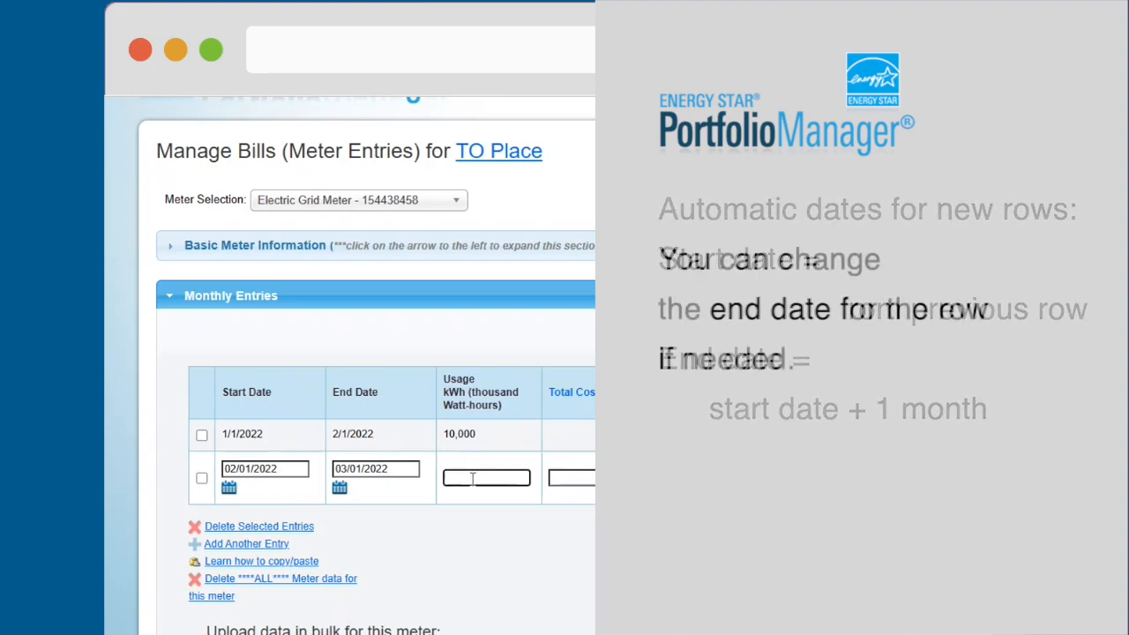
{"action": "type", "text": "900000"}
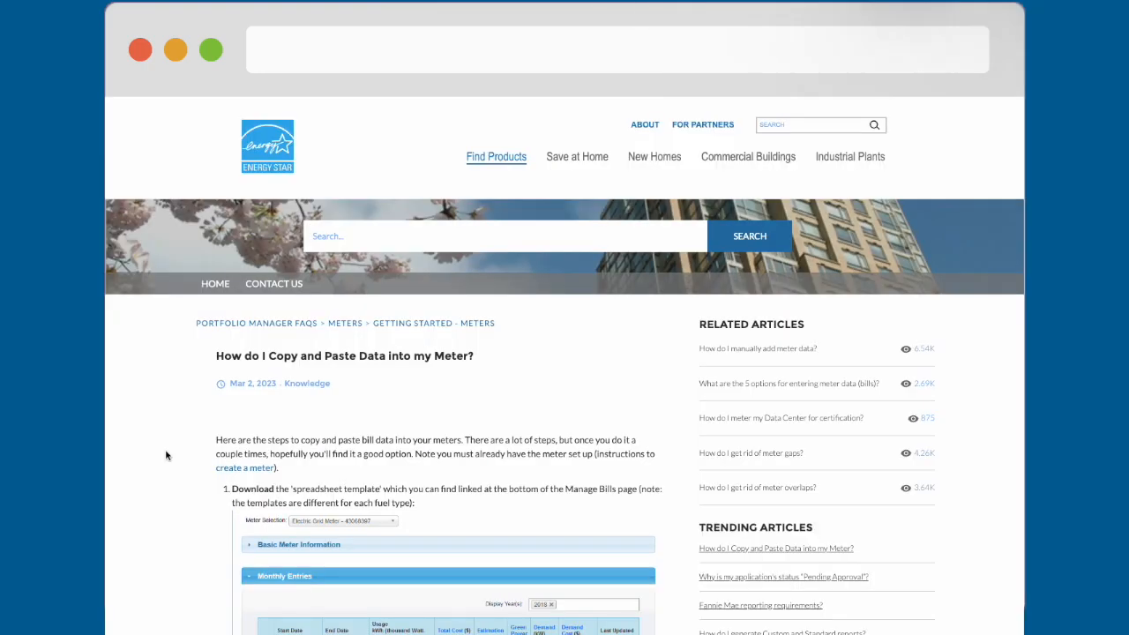
Step: Read the help article on how to copy and paste bill data into a meter
{"action": "scroll", "coordinate": [166, 455], "scroll_direction": "down", "scroll_amount": 3}
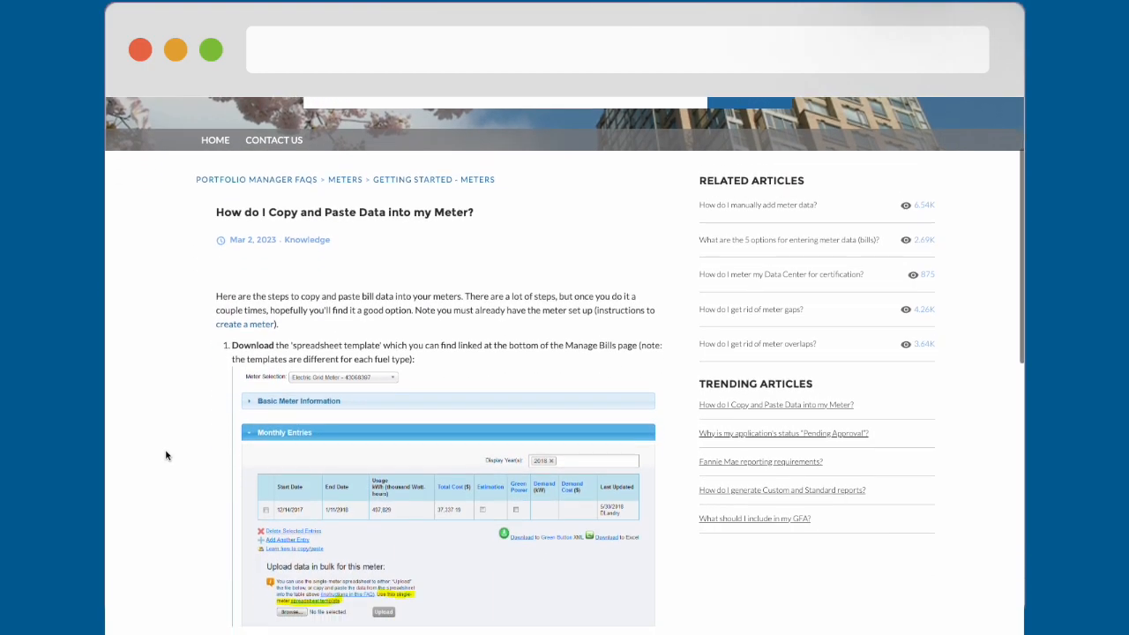
{"action": "scroll", "coordinate": [166, 455], "scroll_direction": "down", "scroll_amount": 3}
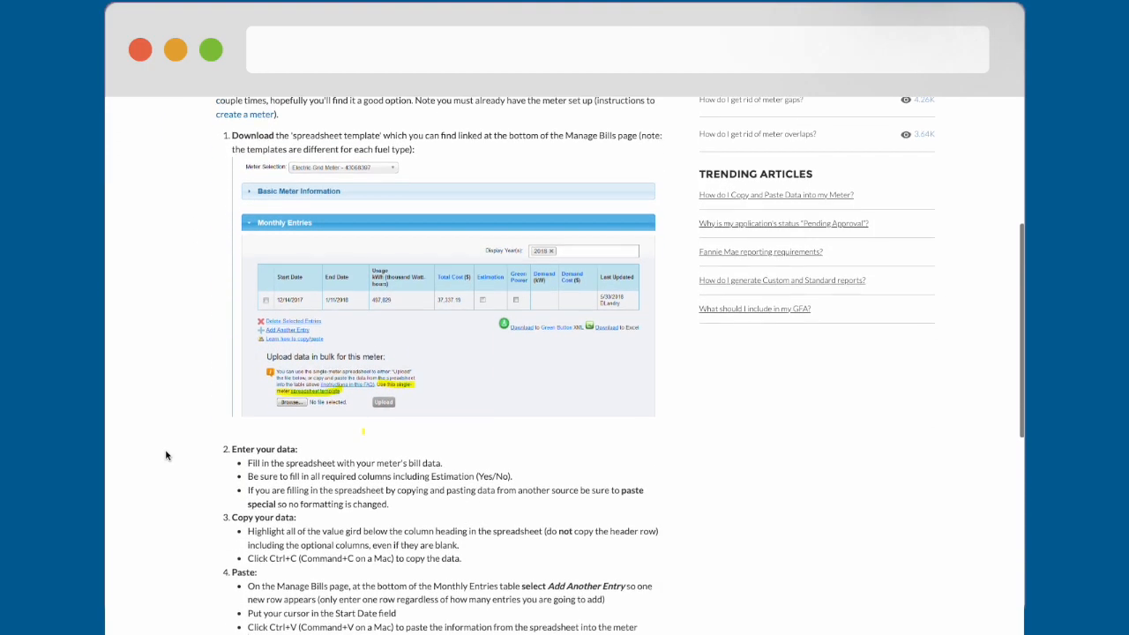
{"action": "scroll", "coordinate": [166, 455], "scroll_direction": "down", "scroll_amount": 3}
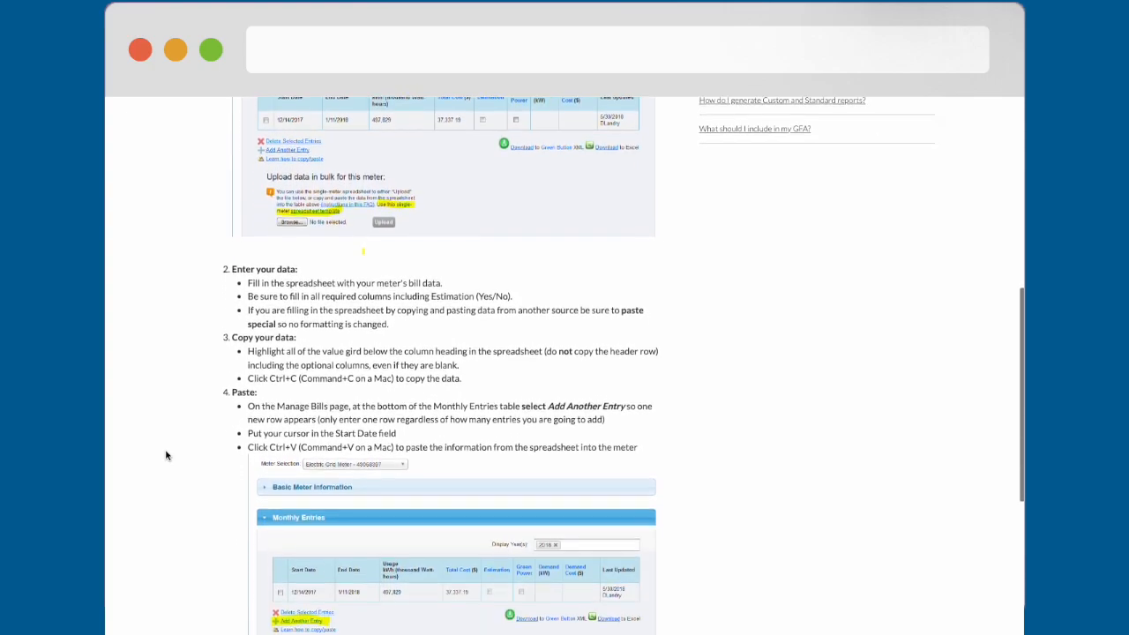
{"action": "scroll", "coordinate": [165, 455], "scroll_direction": "down", "scroll_amount": 3}
{"action": "scroll", "coordinate": [166, 455], "scroll_direction": "down", "scroll_amount": 1}
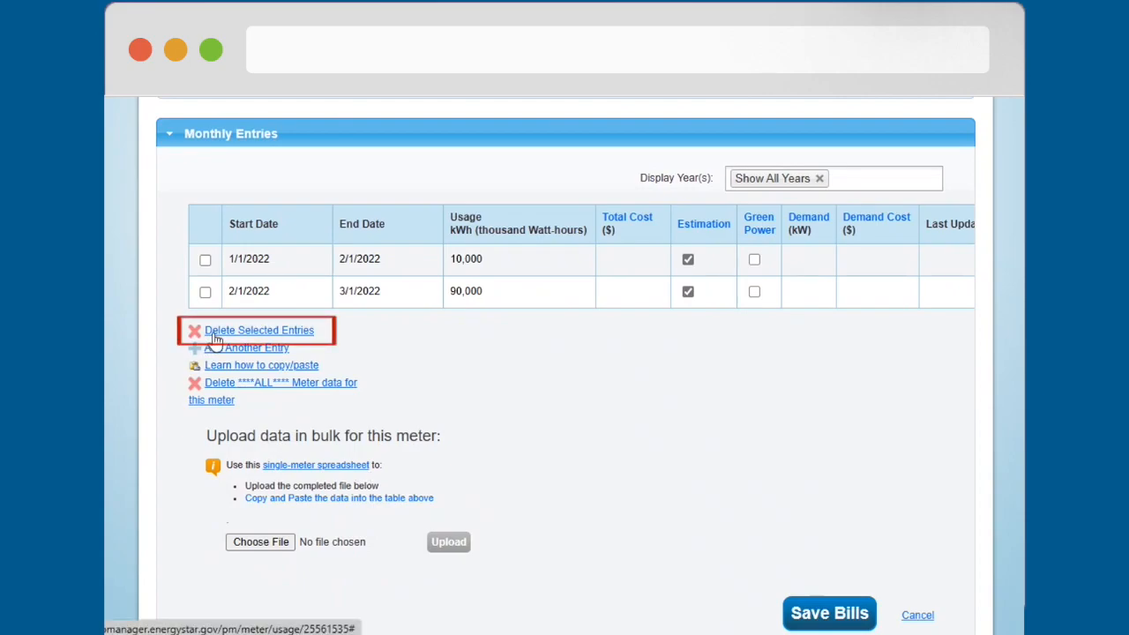
Step: Delete the monthly entry starting 2/1/2022 and request deletion of all remaining data for this meter
{"action": "left_click", "coordinate": [204, 291]}
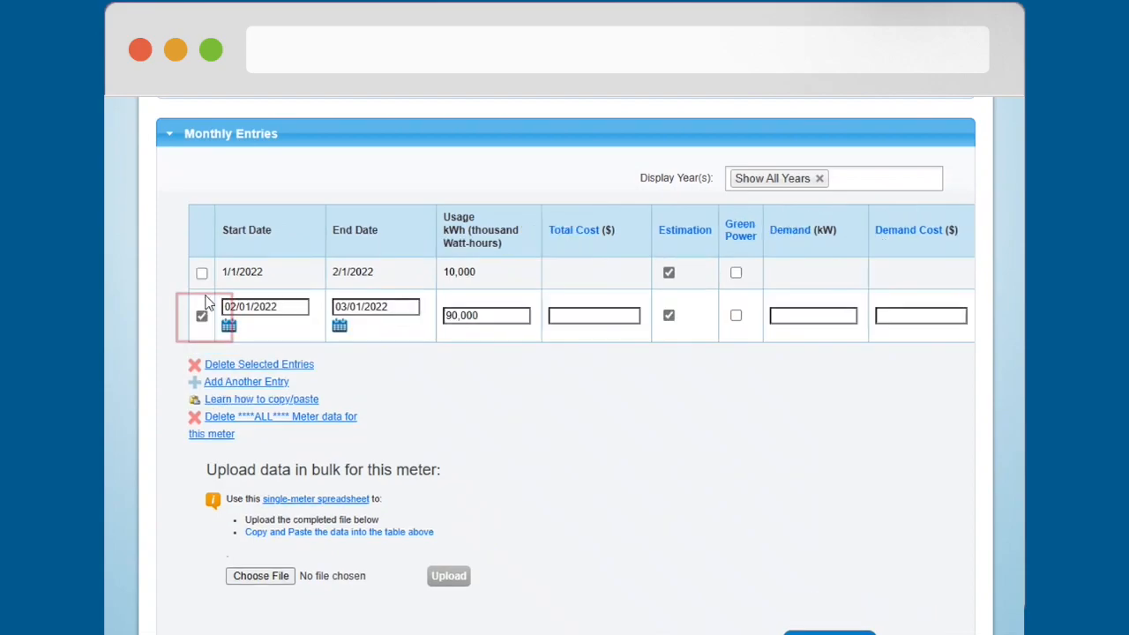
{"action": "left_click", "coordinate": [226, 372]}
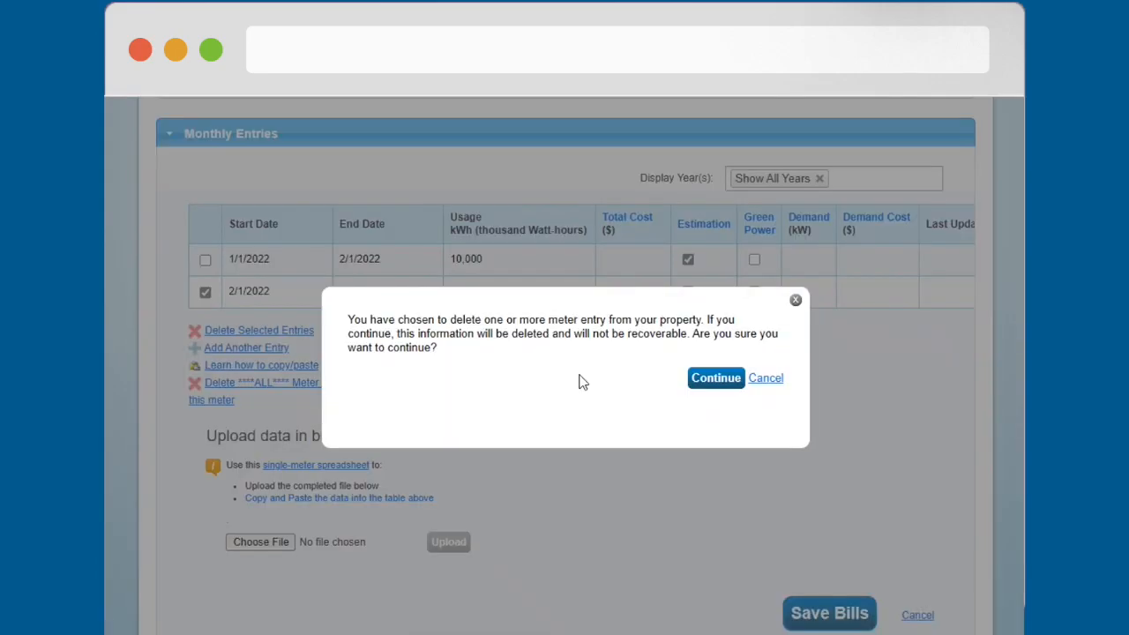
{"action": "left_click", "coordinate": [713, 386]}
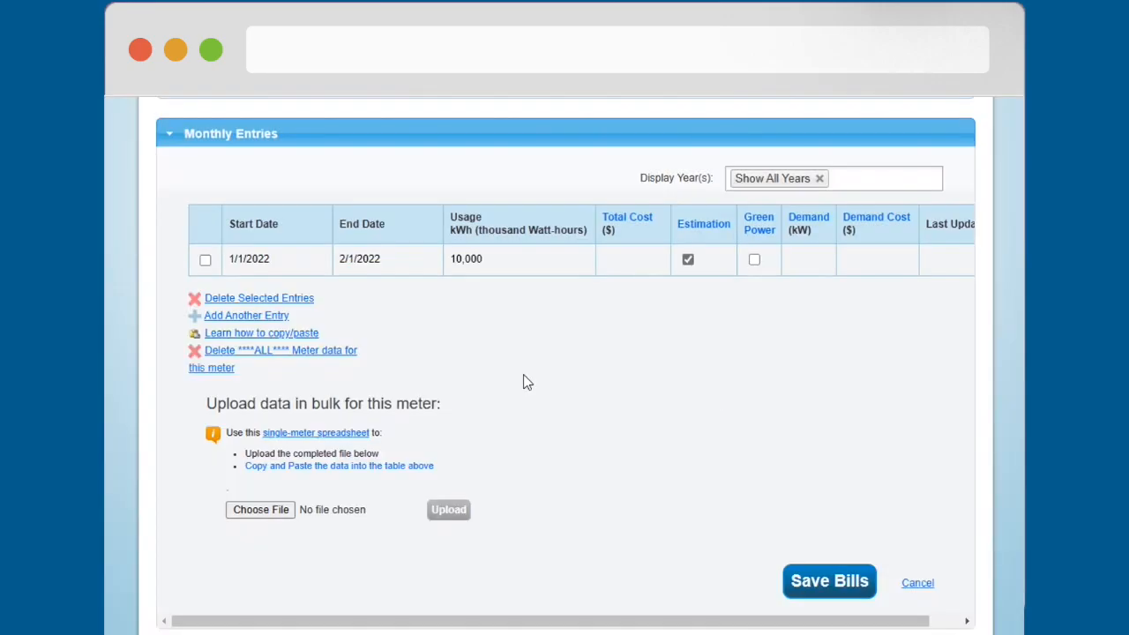
{"action": "left_click", "coordinate": [263, 357]}
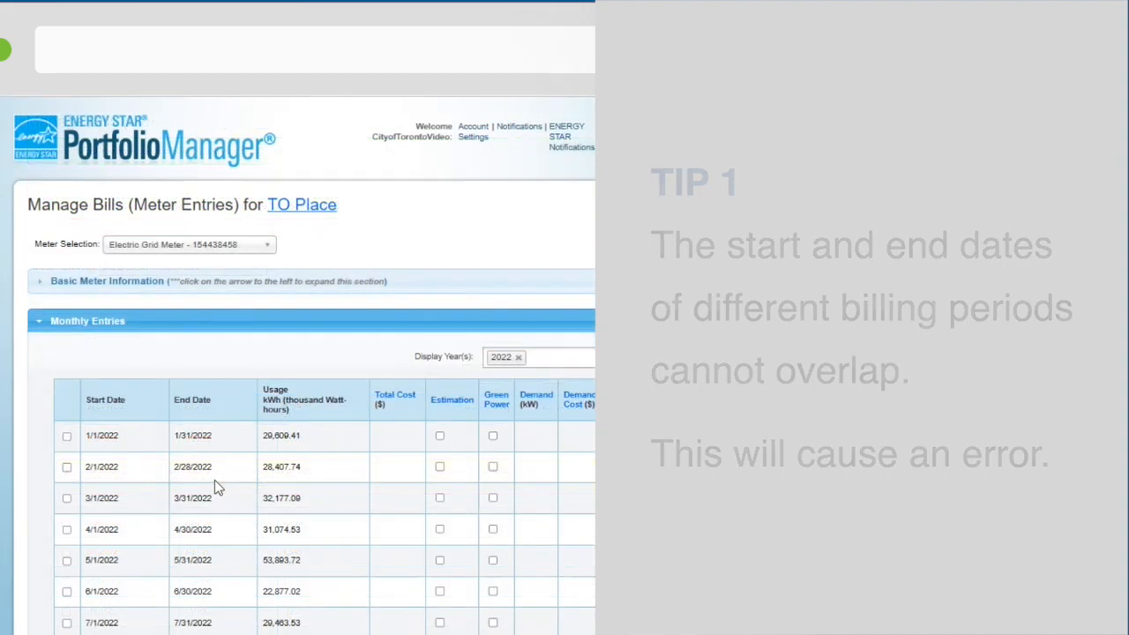
Step: Expand the basic meter information and compare the date the meter became active with the first monthly entry's start date
{"action": "left_click", "coordinate": [39, 281]}
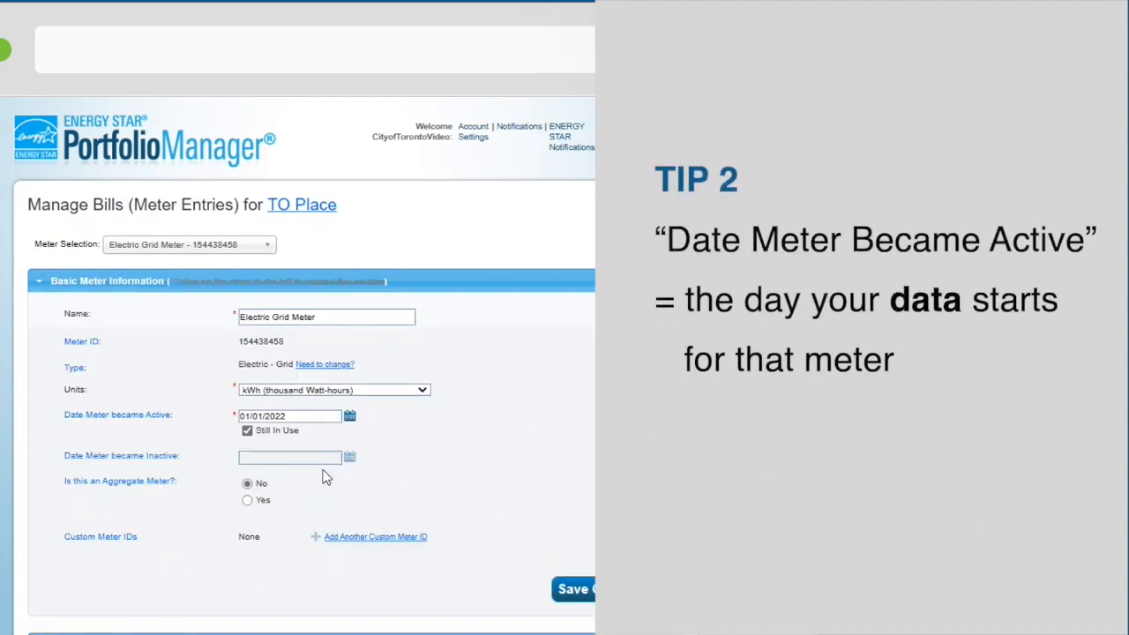
{"action": "scroll", "coordinate": [326, 476], "scroll_direction": "down", "scroll_amount": 2}
{"action": "scroll", "coordinate": [332, 473], "scroll_direction": "down", "scroll_amount": 1}
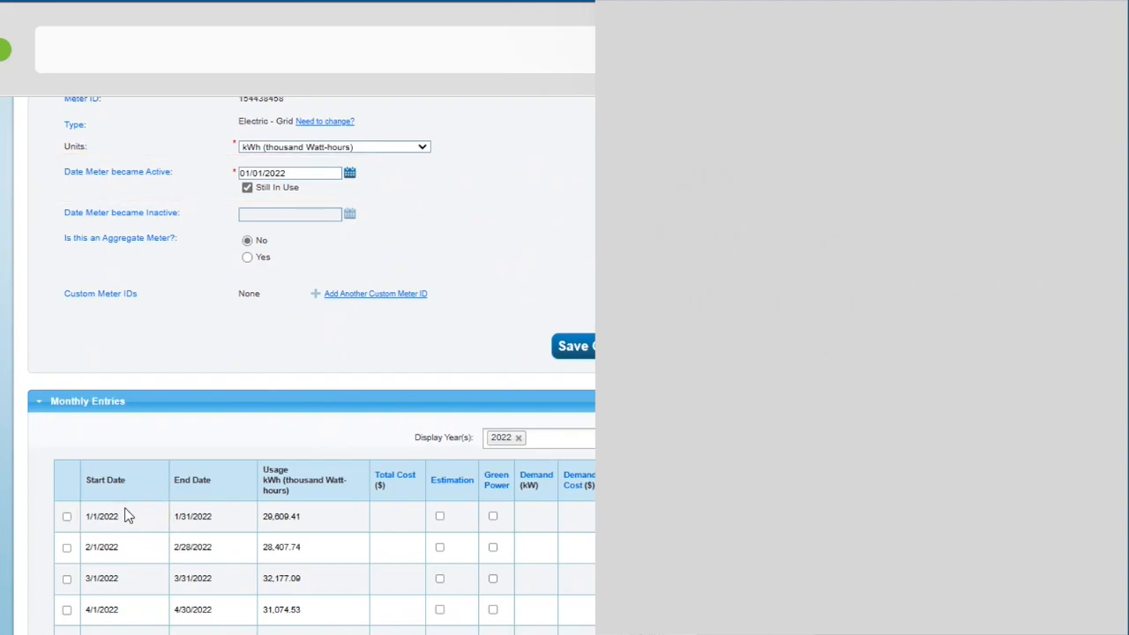
{"action": "scroll", "coordinate": [139, 501], "scroll_direction": "down", "scroll_amount": 4}
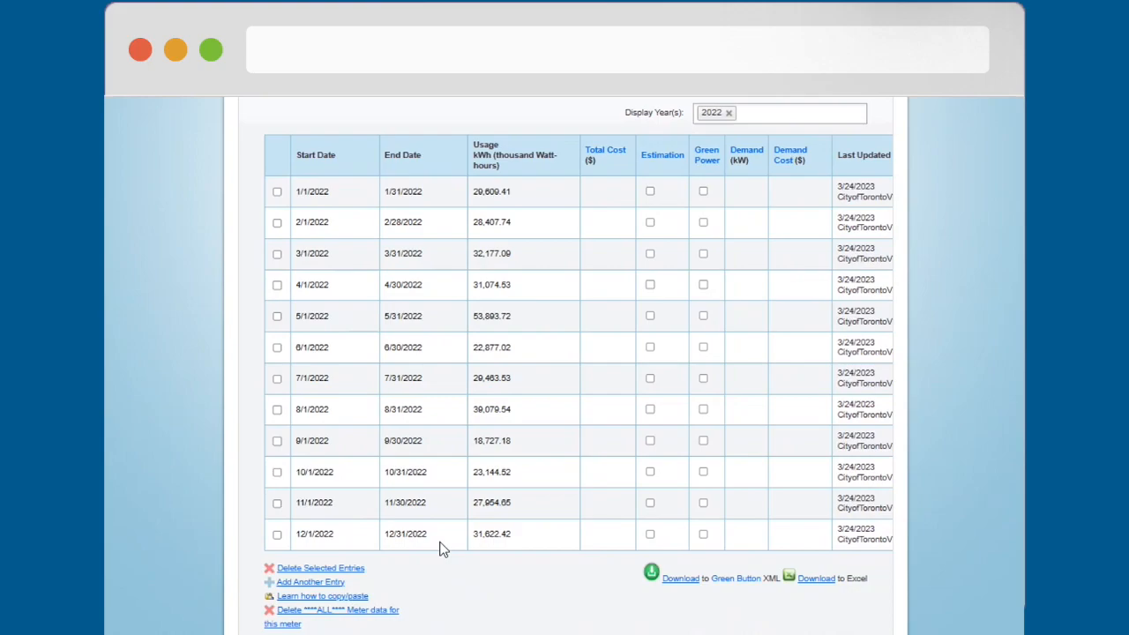
Step: Save the Electric Grid Meter's 2022 bills
{"action": "scroll", "coordinate": [449, 545], "scroll_direction": "down", "scroll_amount": 3}
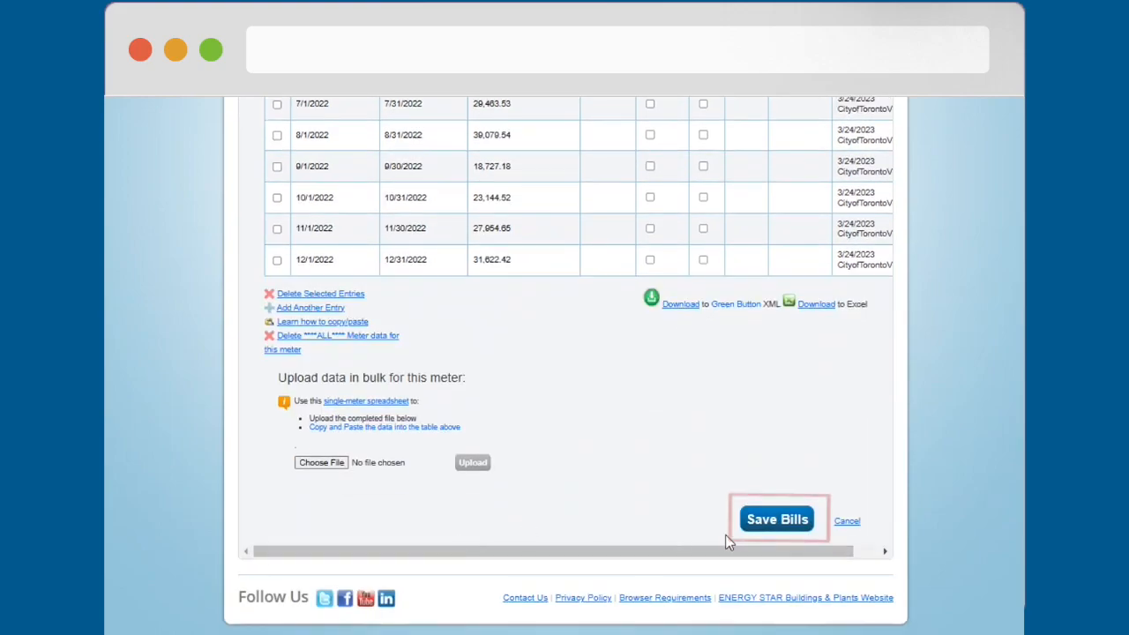
{"action": "left_click", "coordinate": [766, 525]}
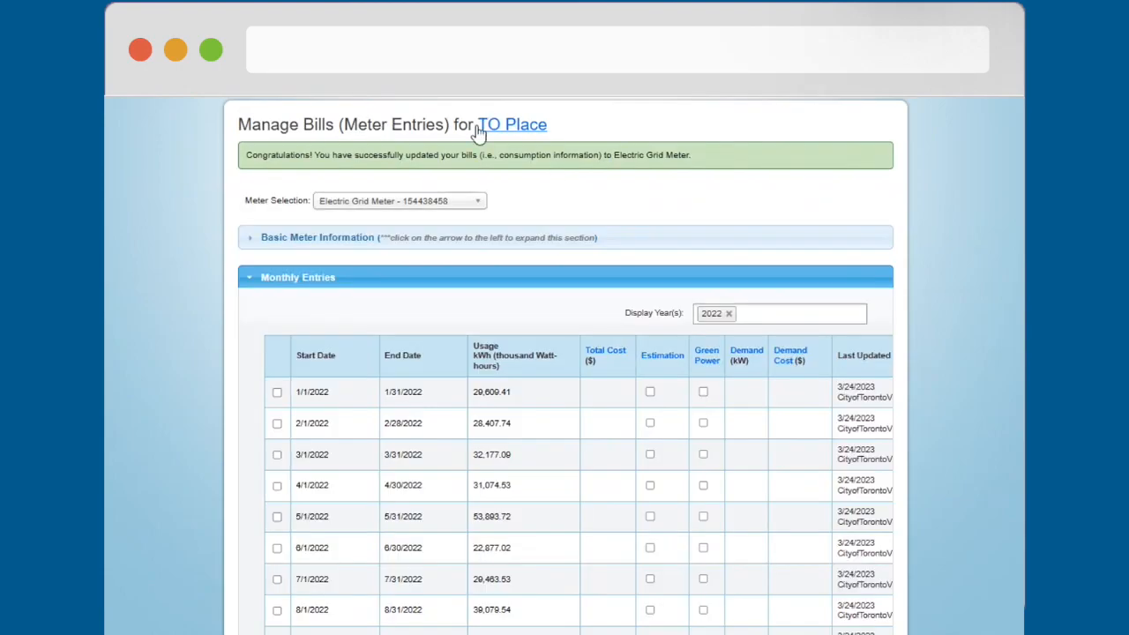